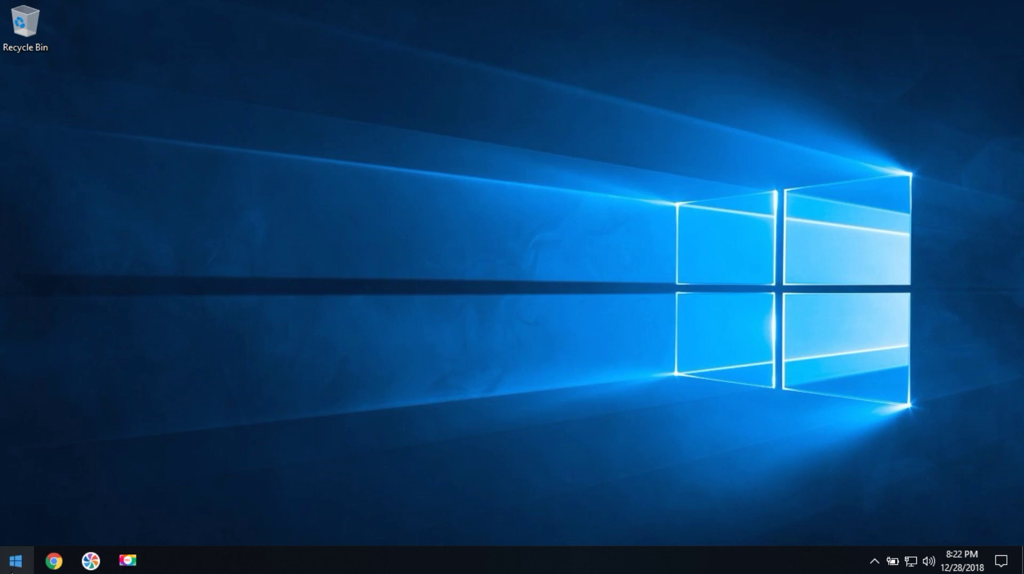
Launch Command Prompt from Start search and run ipconfig to check the current IP configuration.
left_click(15, 560)
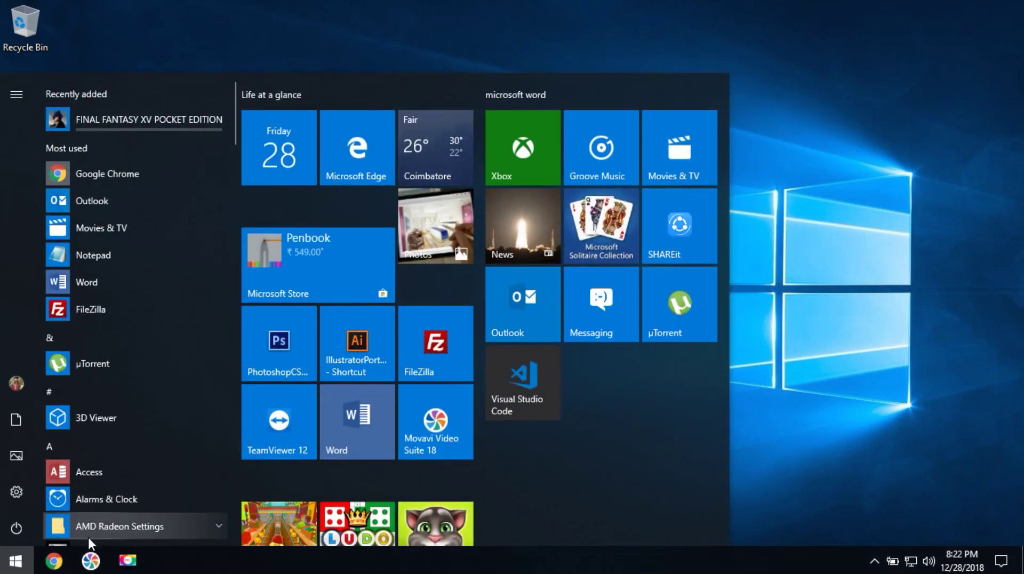
type("cmd")
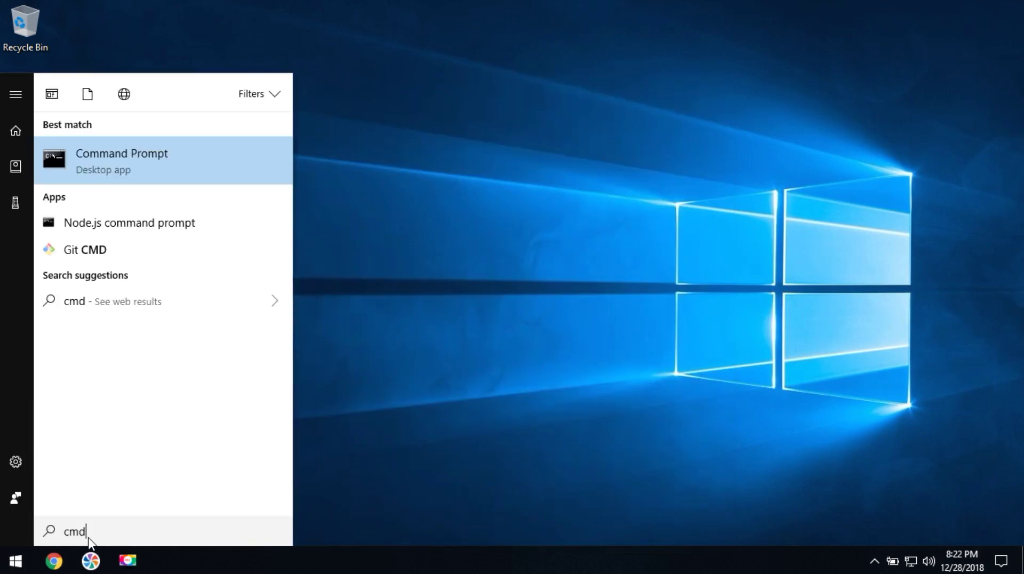
left_click(194, 160)
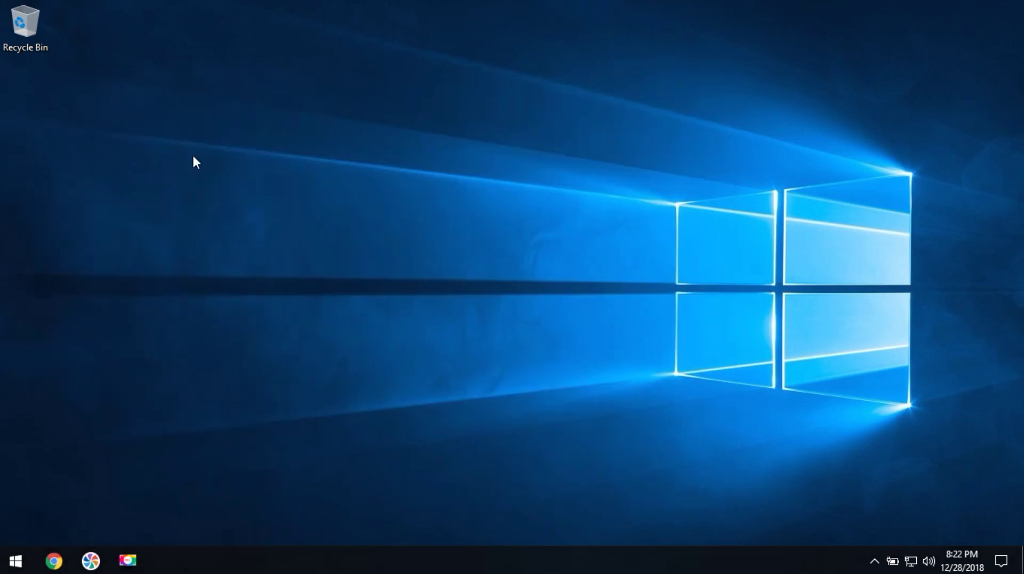
type("ipconfig")
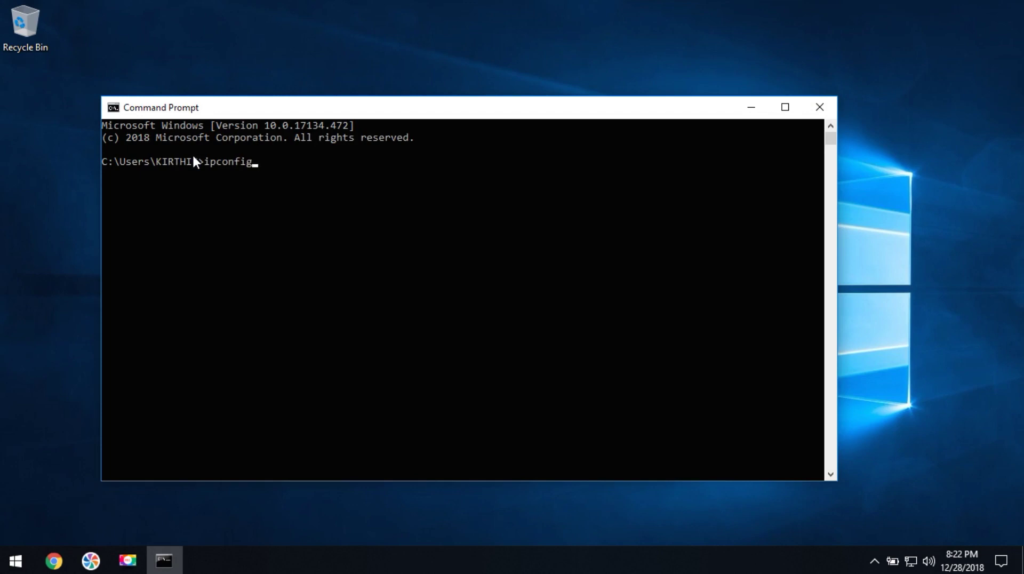
key("Return")
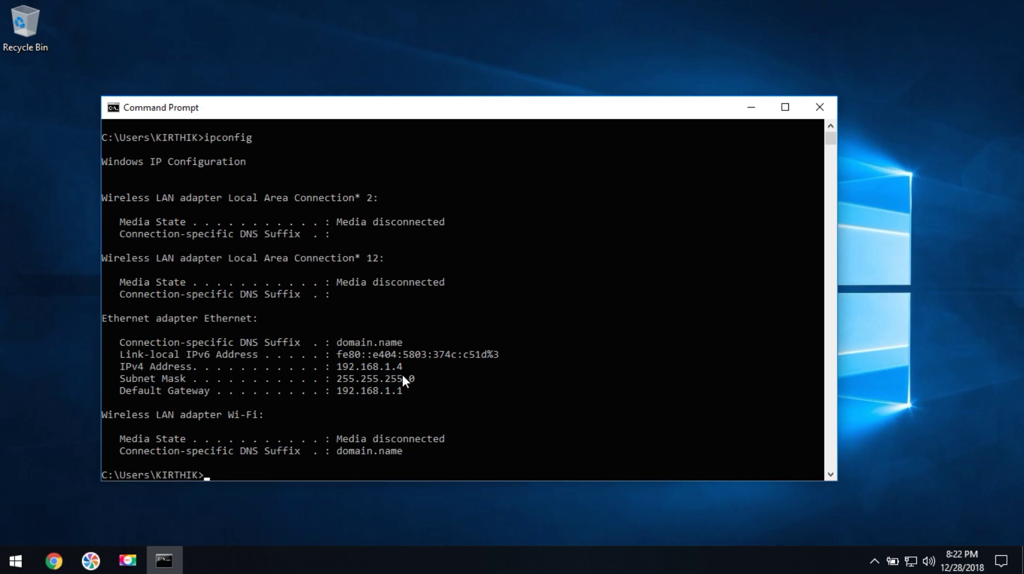
Close Command Prompt and open Network & Internet settings from the network tray icon.
left_click(820, 108)
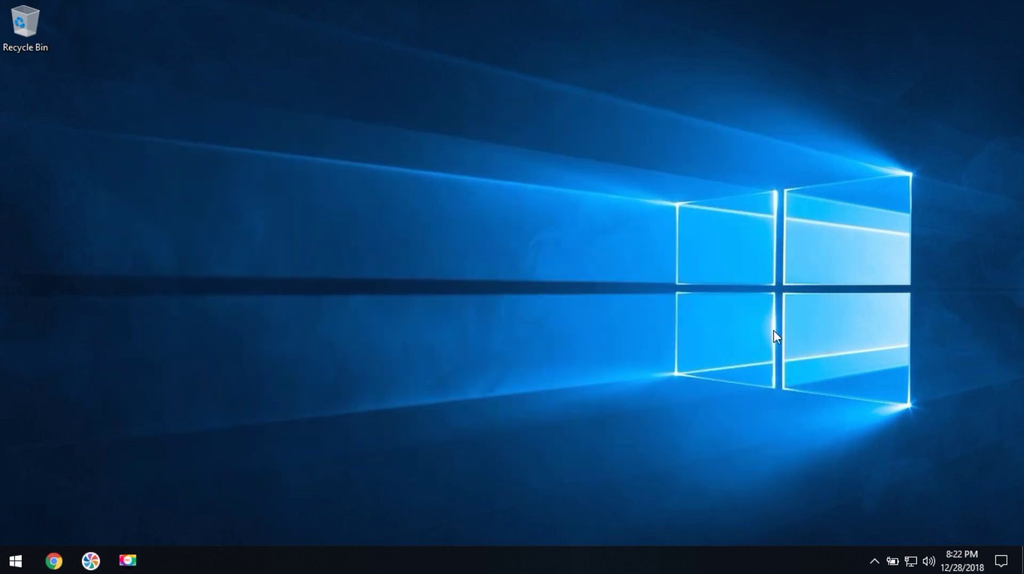
right_click(915, 566)
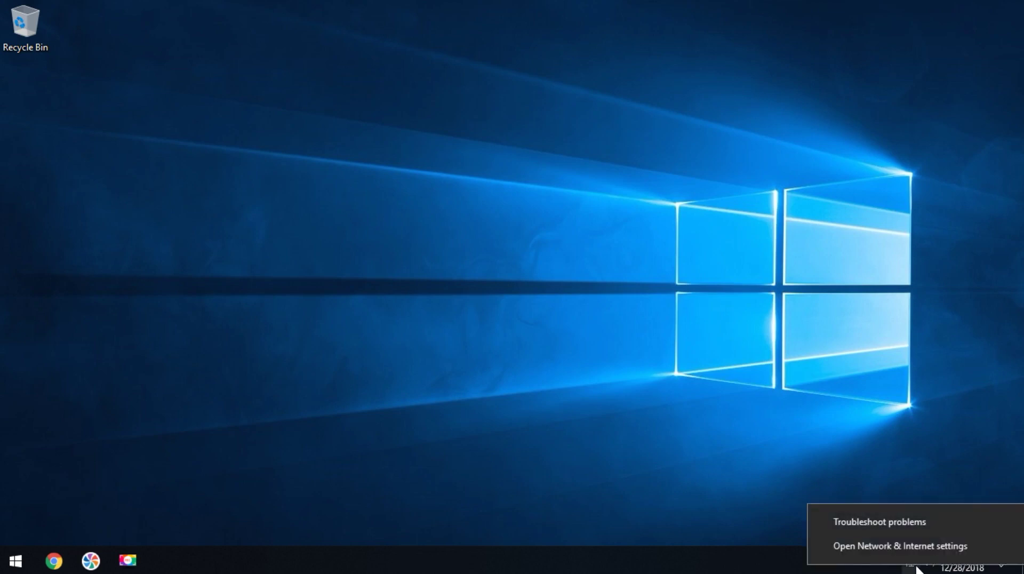
left_click(888, 547)
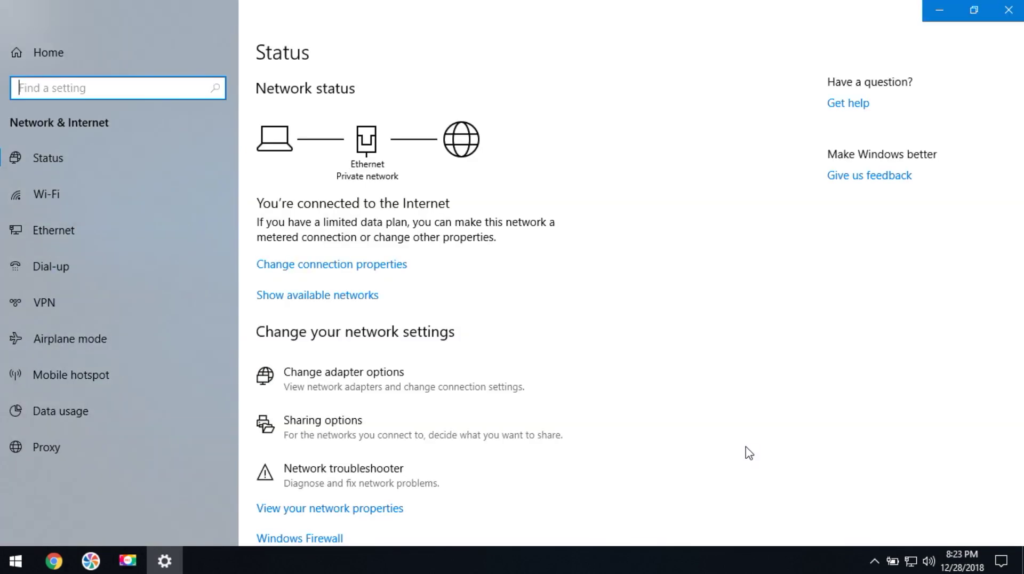
Review the Ethernet adapter's connection details in Network Connections, then close its status dialogs.
left_click(344, 380)
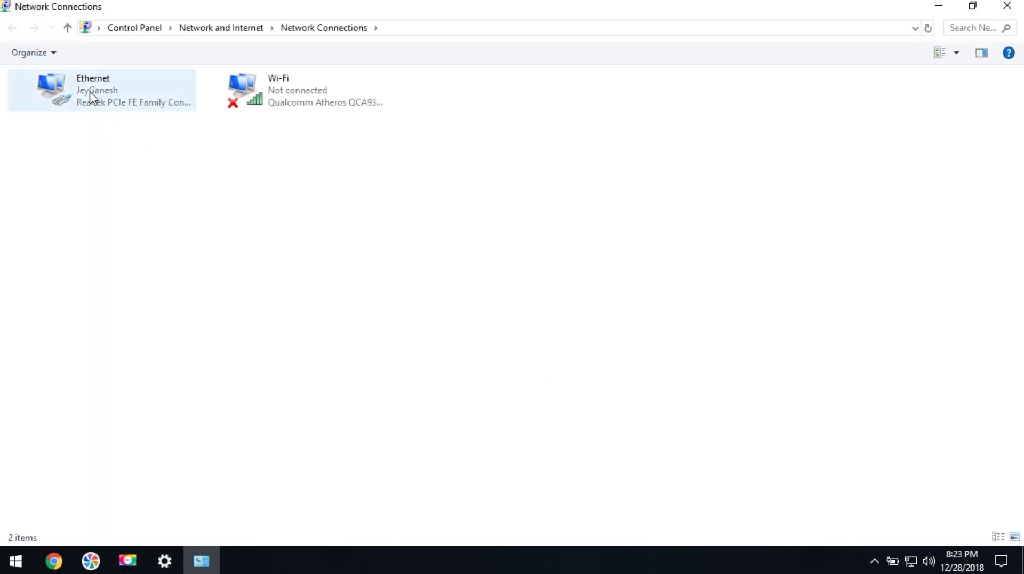
double_click(90, 91)
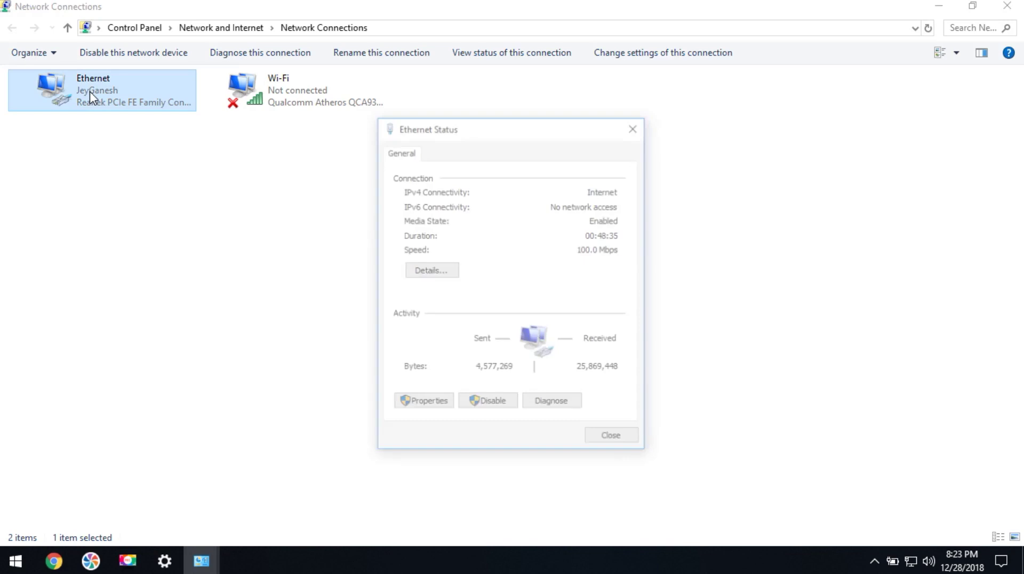
left_click(436, 272)
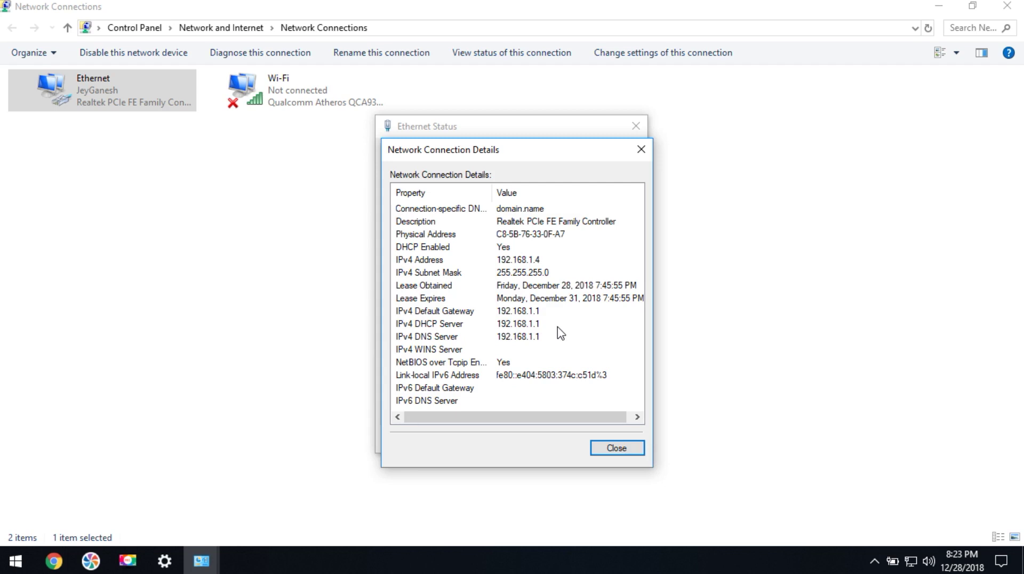
left_click(617, 449)
left_click(587, 463)
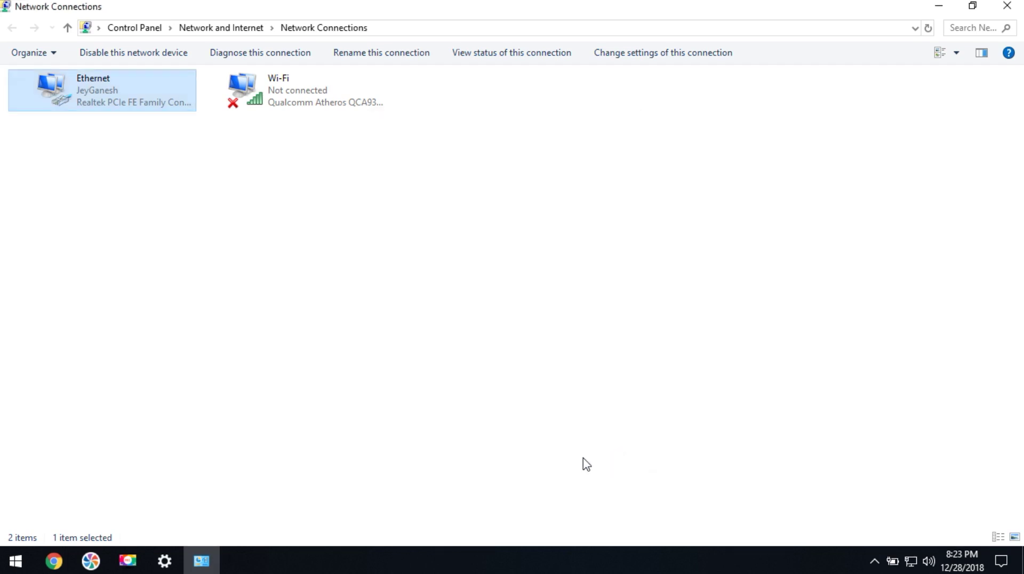
right_click(134, 100)
Open Ethernet's Internet Protocol Version 4 (TCP/IPv4) properties and select Use the following IP address.
left_click(177, 241)
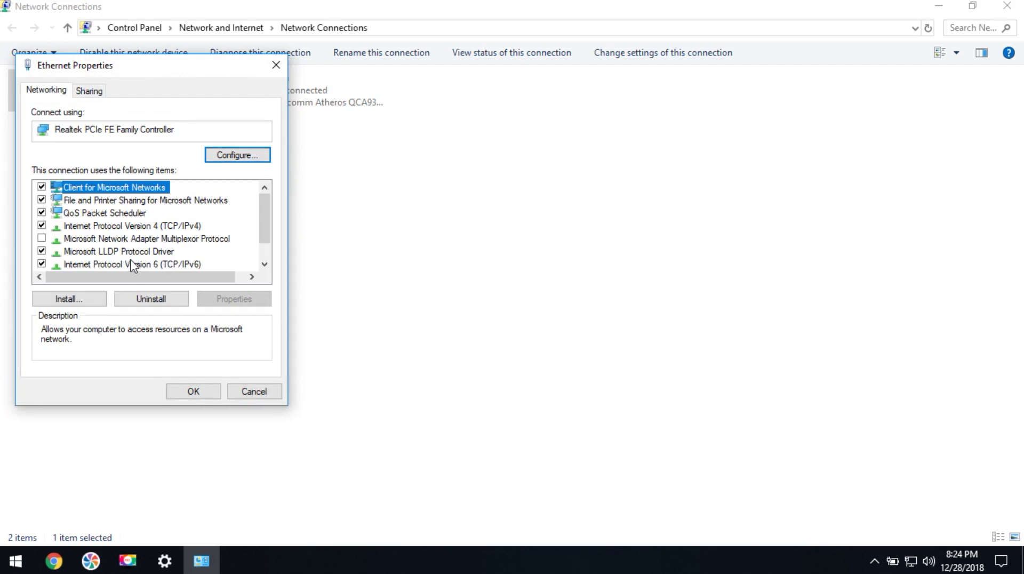
double_click(110, 226)
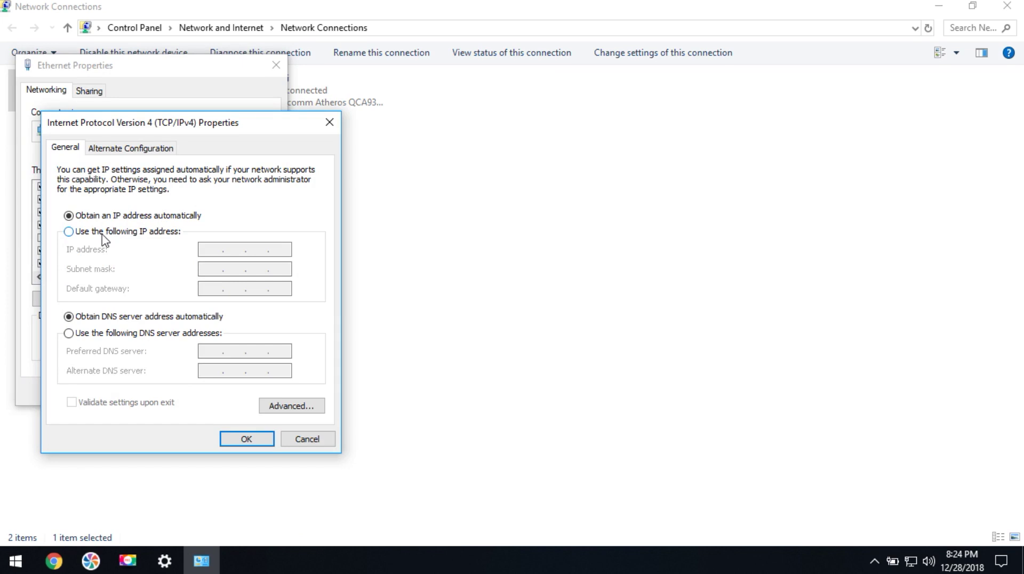
left_click(74, 239)
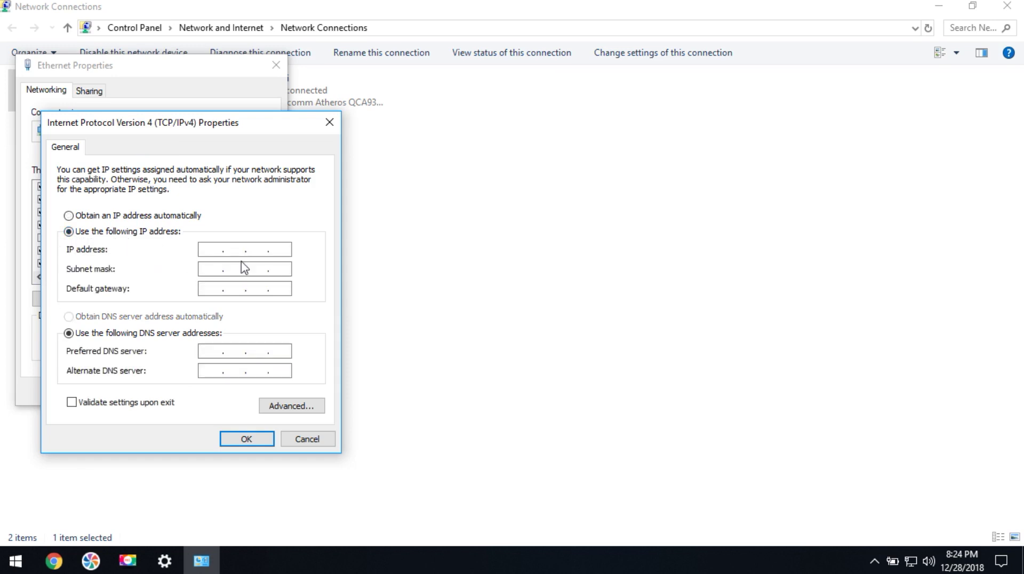
Enter IP 192.168.1.20, accept subnet mask 255.255.255.0, and set gateway 192.168.1.1.
left_click(212, 248)
type("192 . 168 . 1 . 20")
key("Tab")
key("Tab")
type("192.168.1.1")
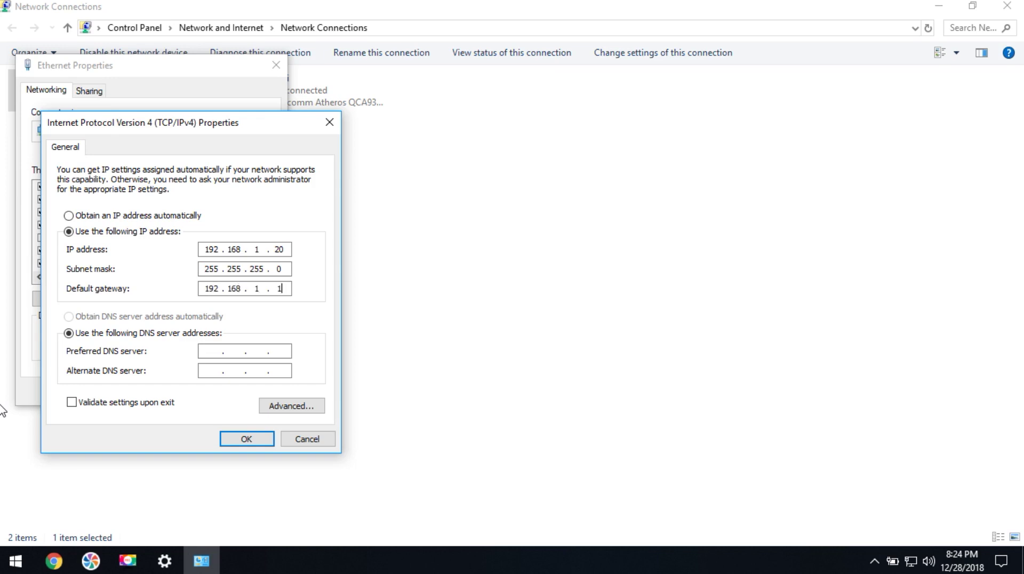
key("Tab")
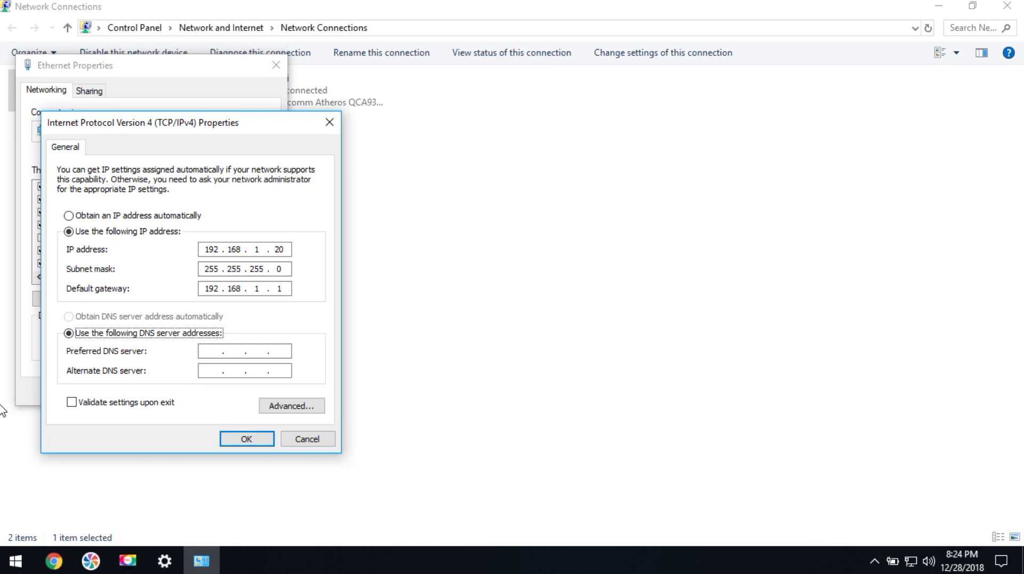
left_click(210, 355)
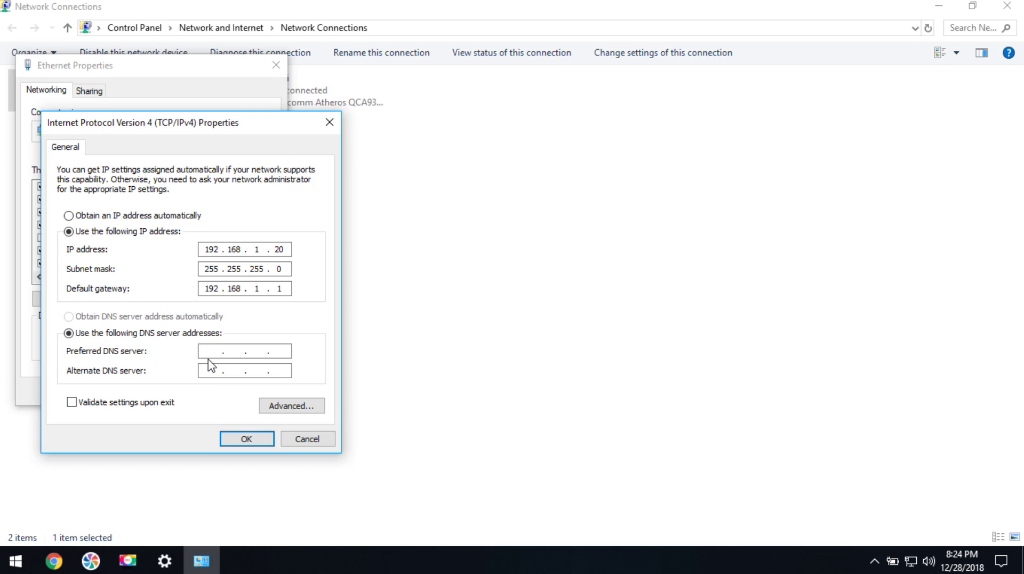
Set preferred DNS 192.168.1.1 and alternate DNS 192.168.2.1, then confirm with OK.
type("192.168.1.1")
key("Tab")
type("192.168.2.1")
left_click(255, 443)
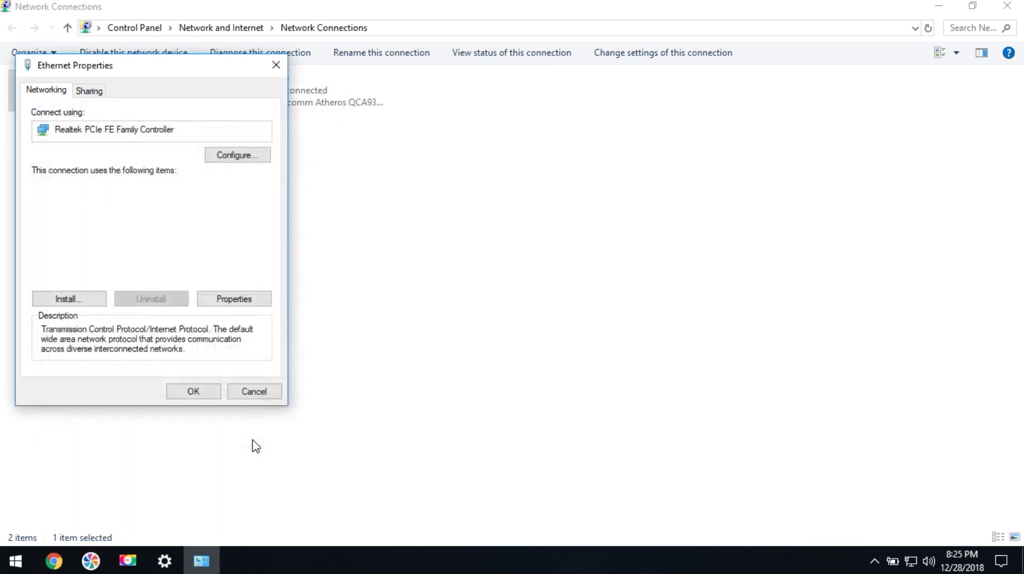
Confirm Ethernet Properties with OK and close the Network Connections and Settings windows.
left_click(192, 392)
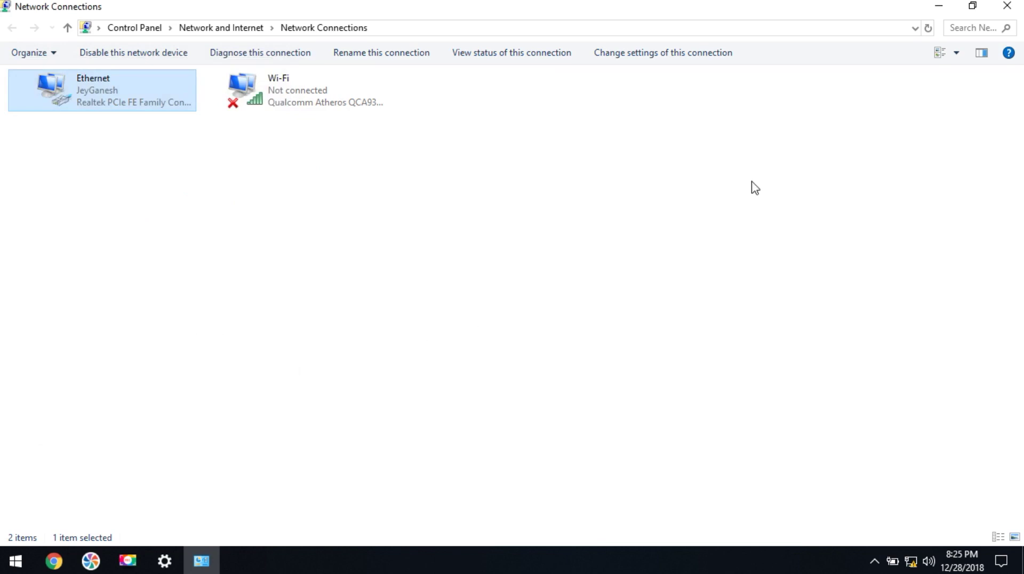
left_click(1007, 6)
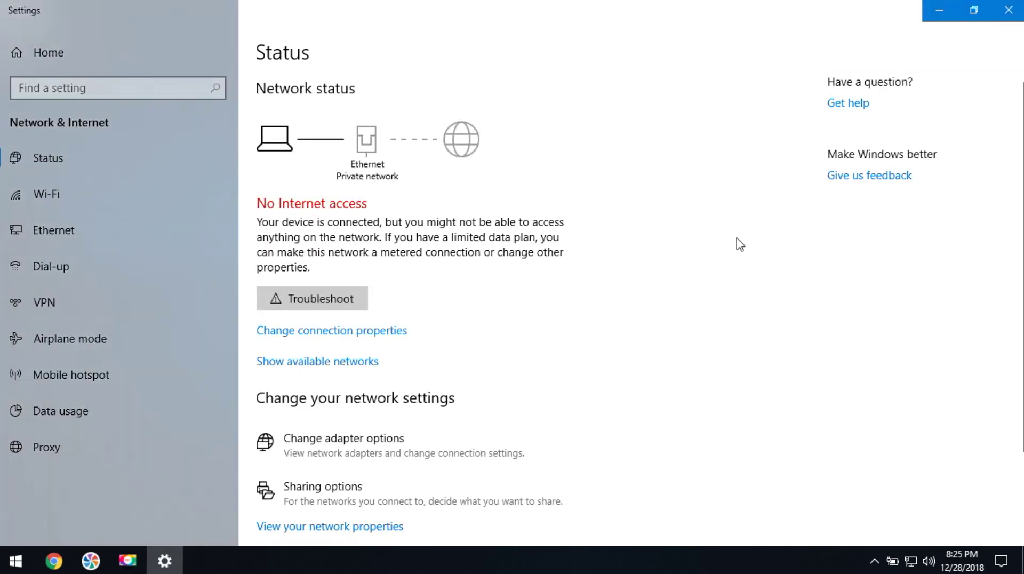
left_click(1009, 11)
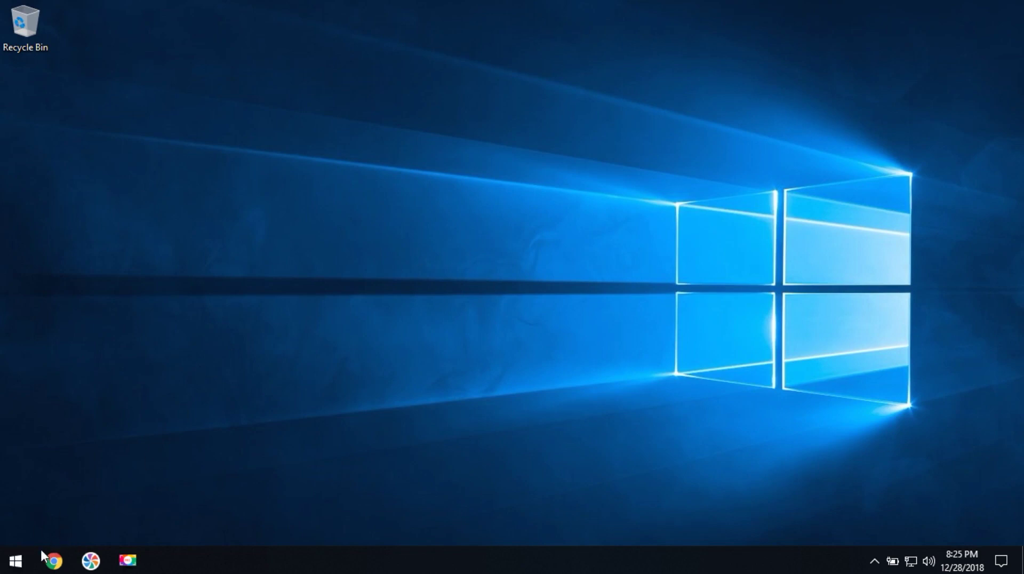
Launch a new Command Prompt from Start search and type ipconfig.
left_click(16, 561)
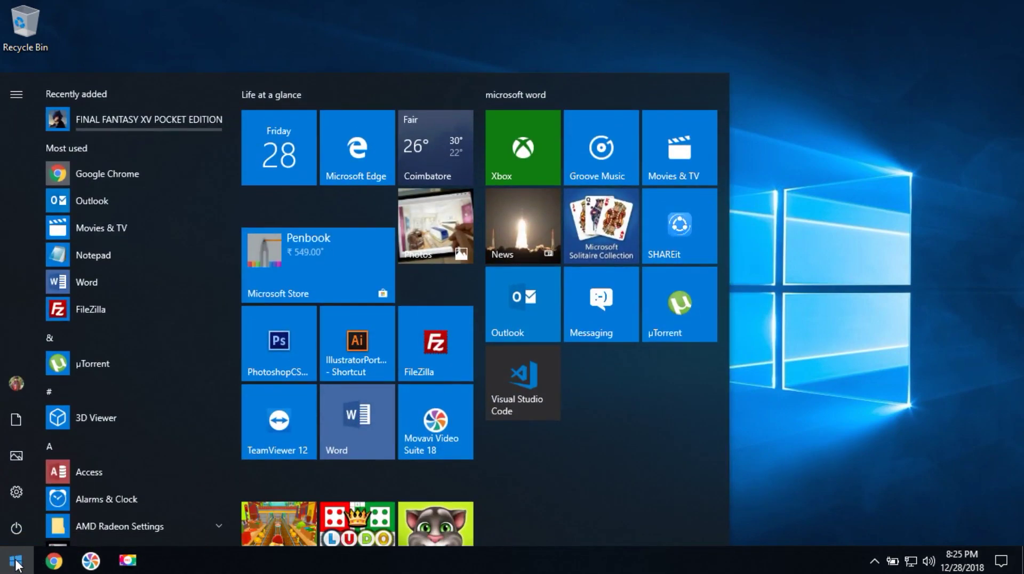
type("cmd")
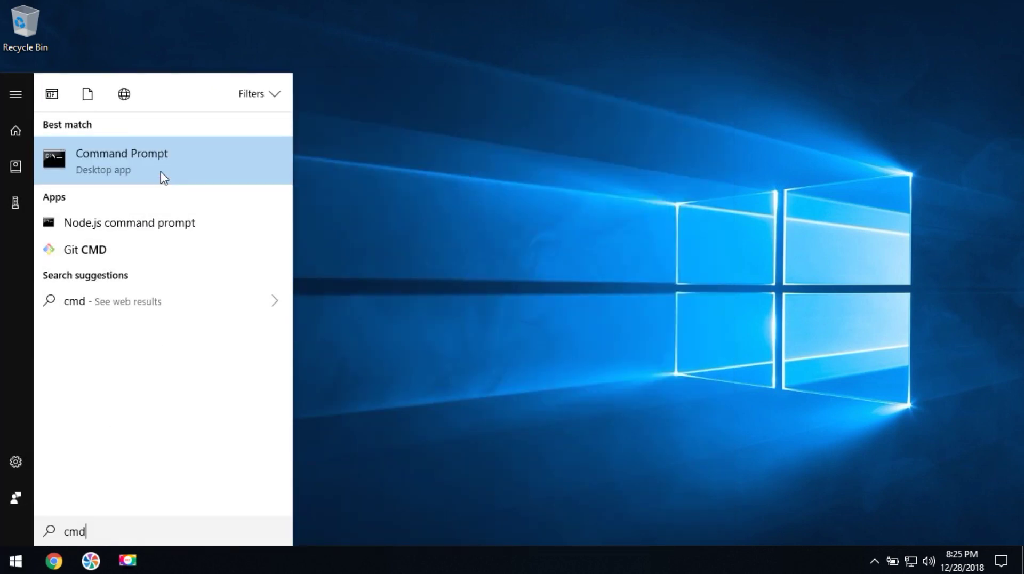
left_click(163, 176)
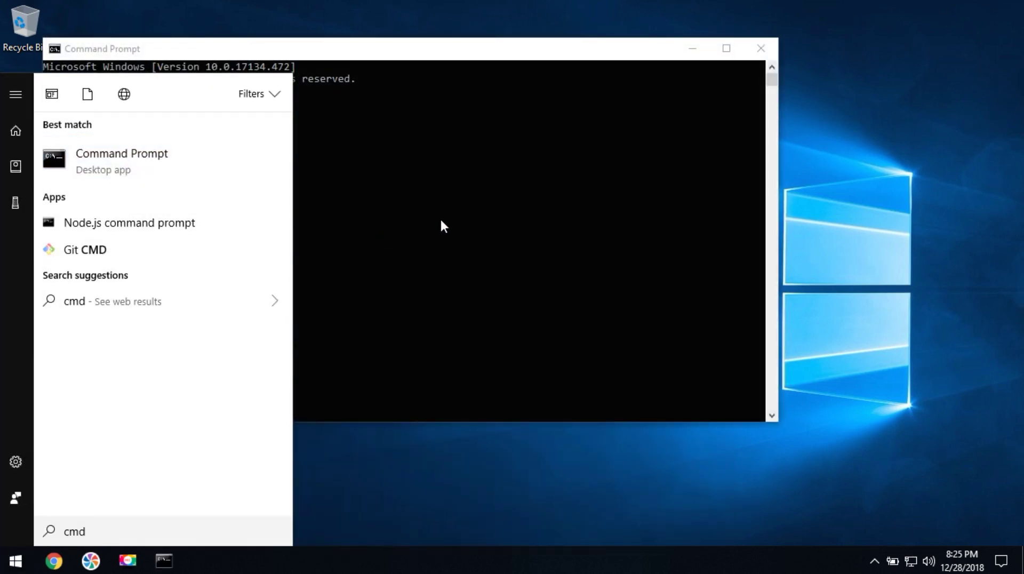
left_click(442, 223)
type("ipconfig")
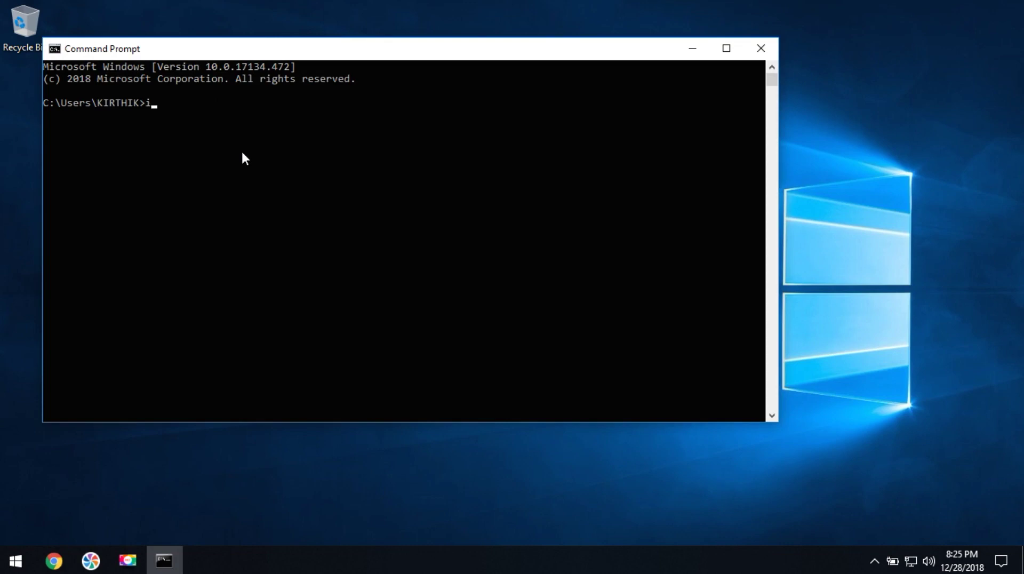